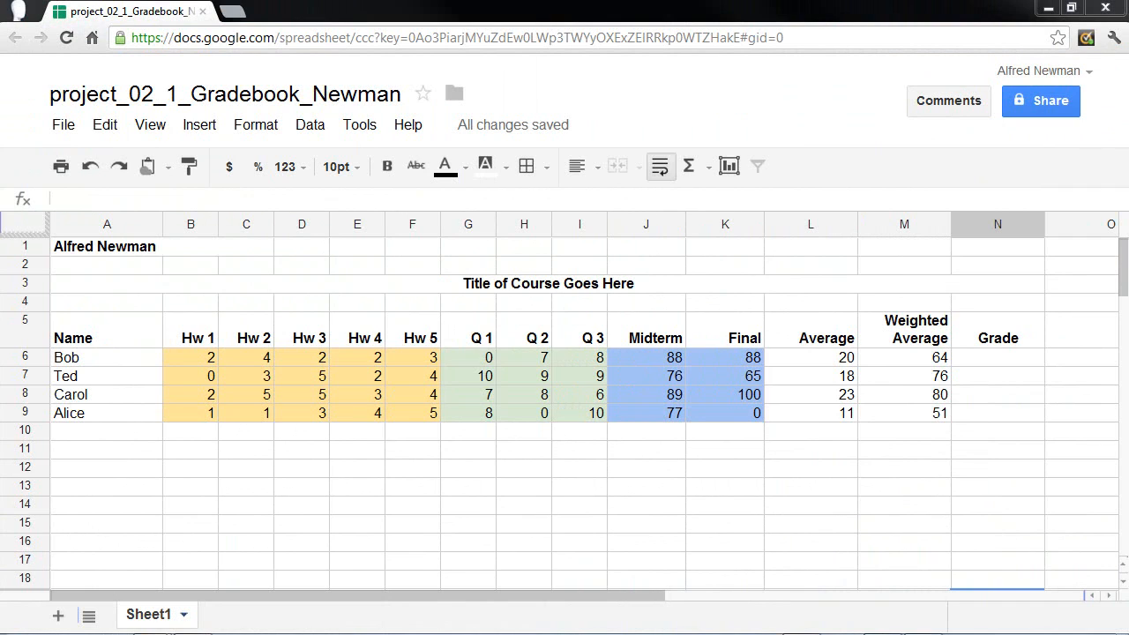
- Scroll right to the Weighted Average column and select Grade cell N6
{"action": "left_click_drag", "start_coordinate": [525, 593], "coordinate": [943, 597]}
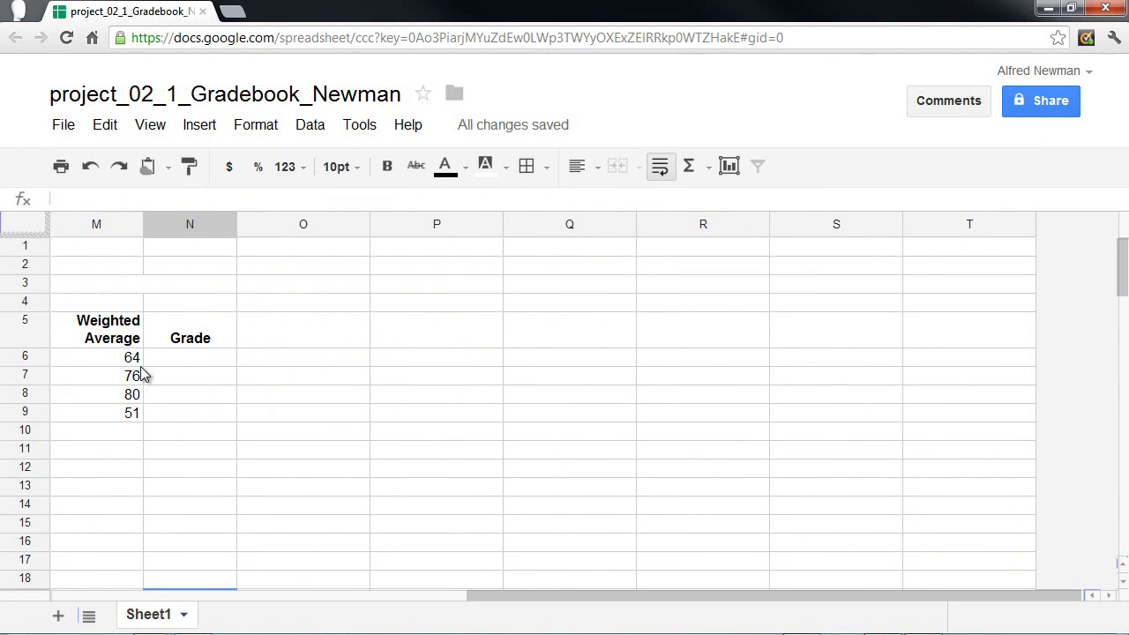
{"action": "left_click", "coordinate": [180, 353]}
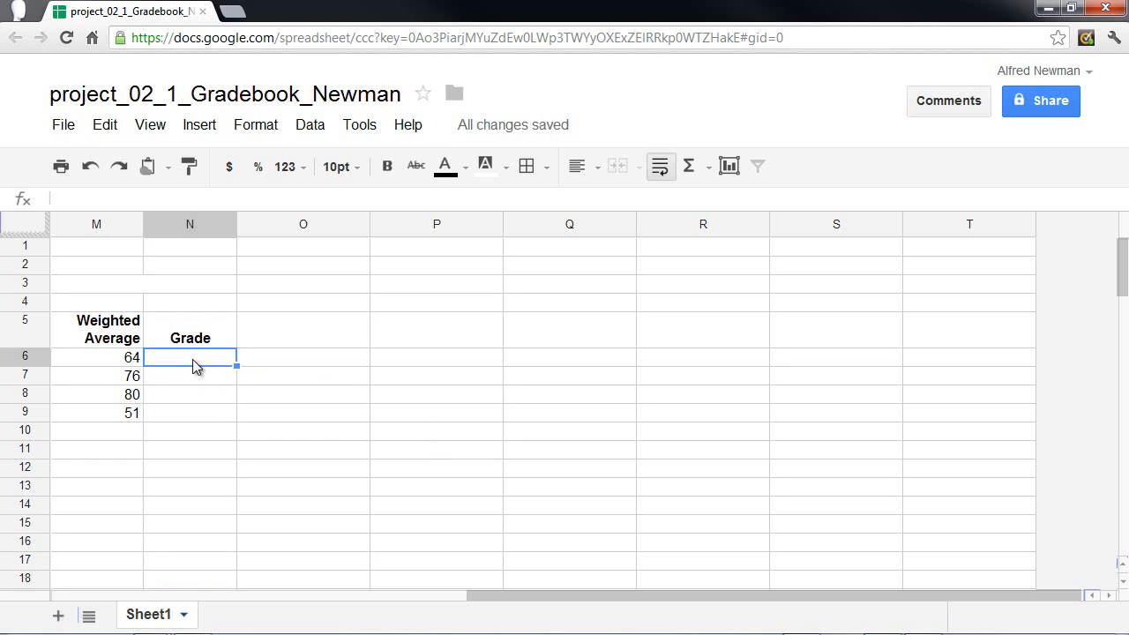
- Begin the N6 formula as =if( referencing weighted average cell M6
{"action": "type", "text": "="}
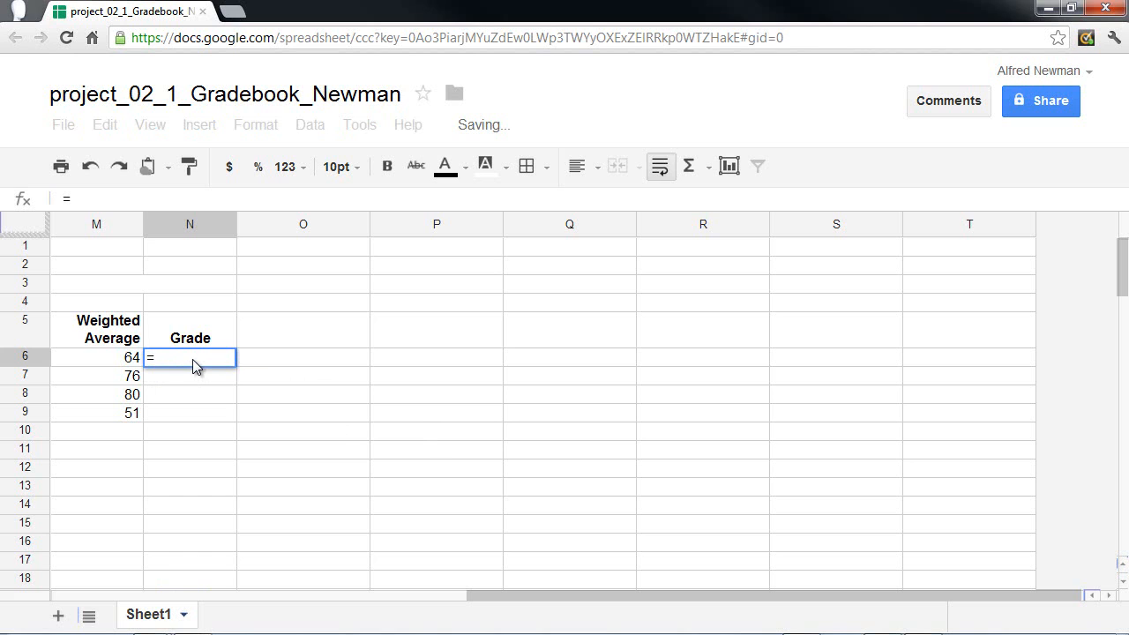
{"action": "type", "text": "if"}
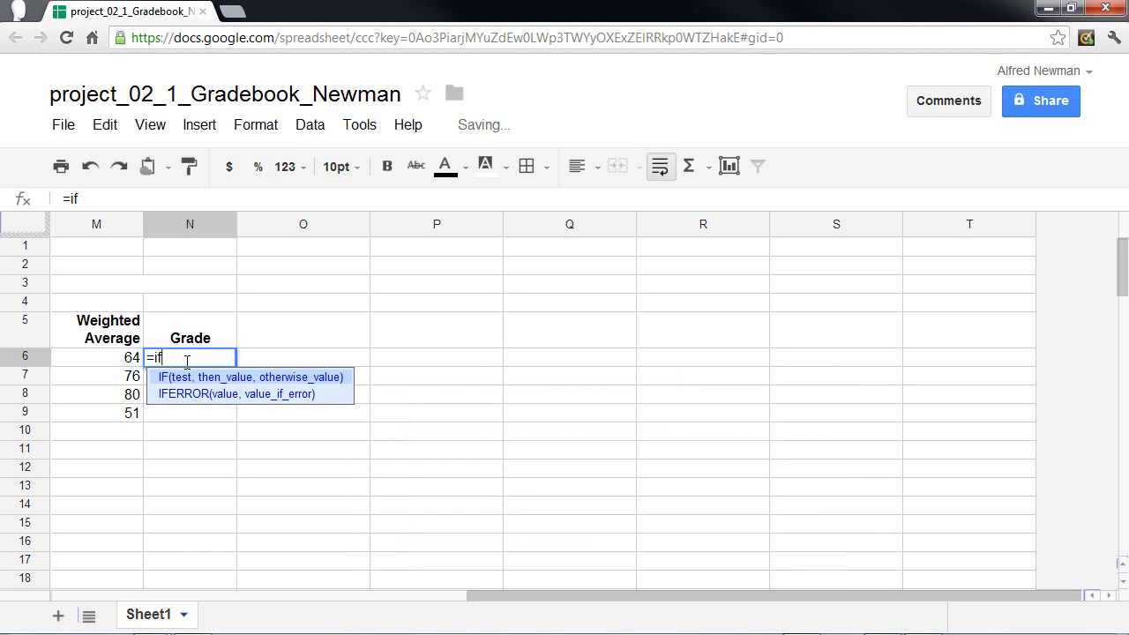
{"action": "type", "text": "("}
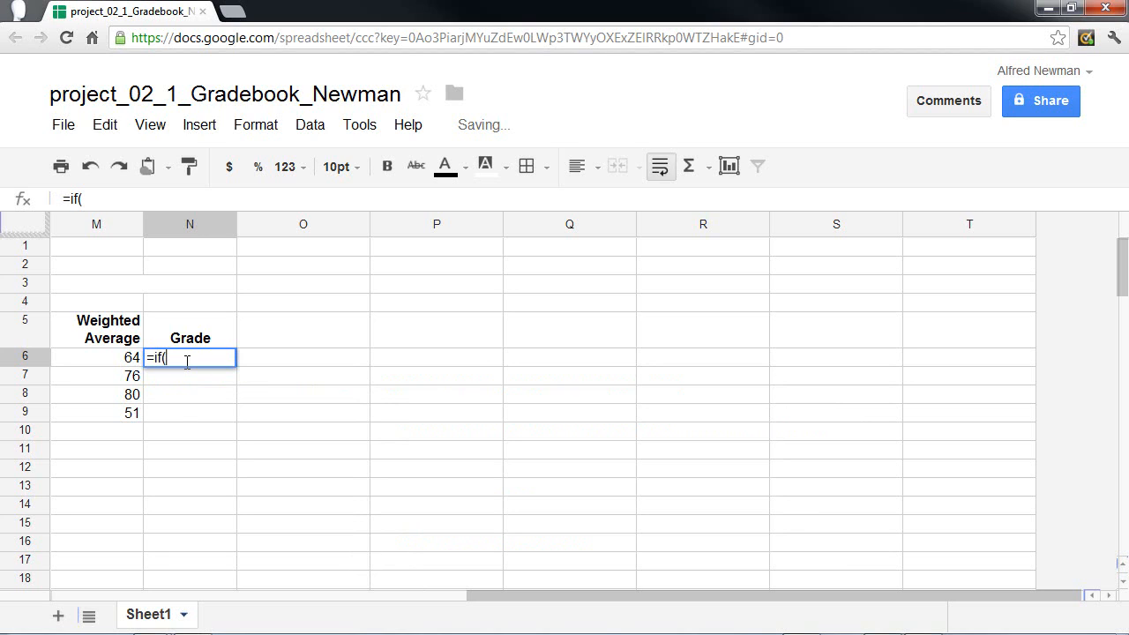
{"action": "left_click", "coordinate": [128, 363]}
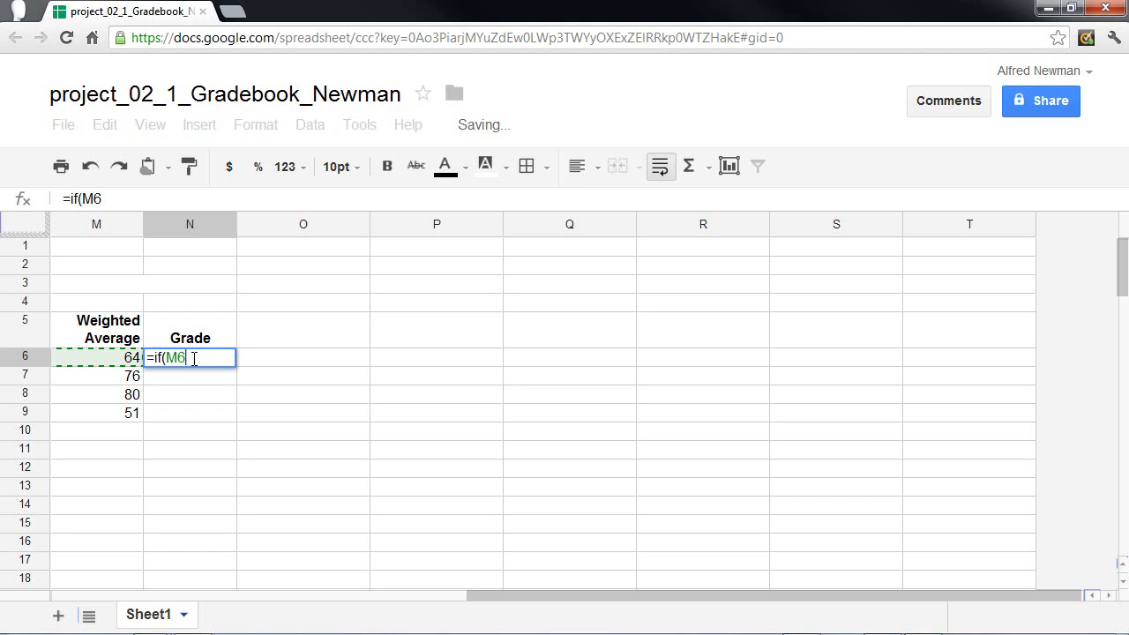
- Add conditions grading M6 above 89 as "A", above 79 as "B", above 69 as "C"
{"action": "type", "text": ">89,\"A\","}
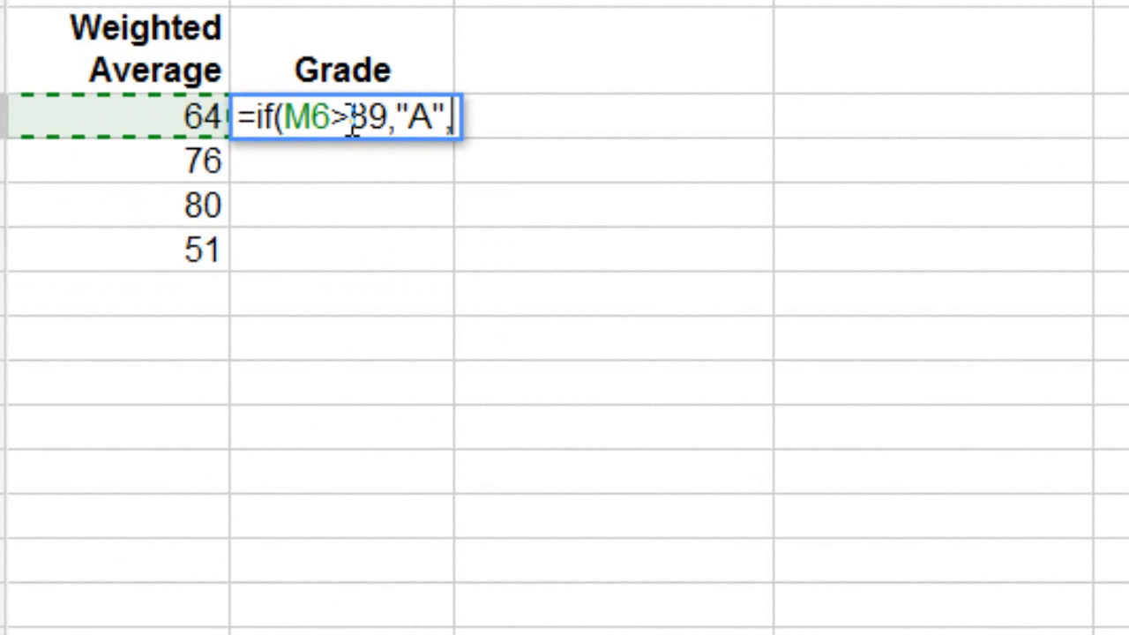
{"action": "type", "text": "if("}
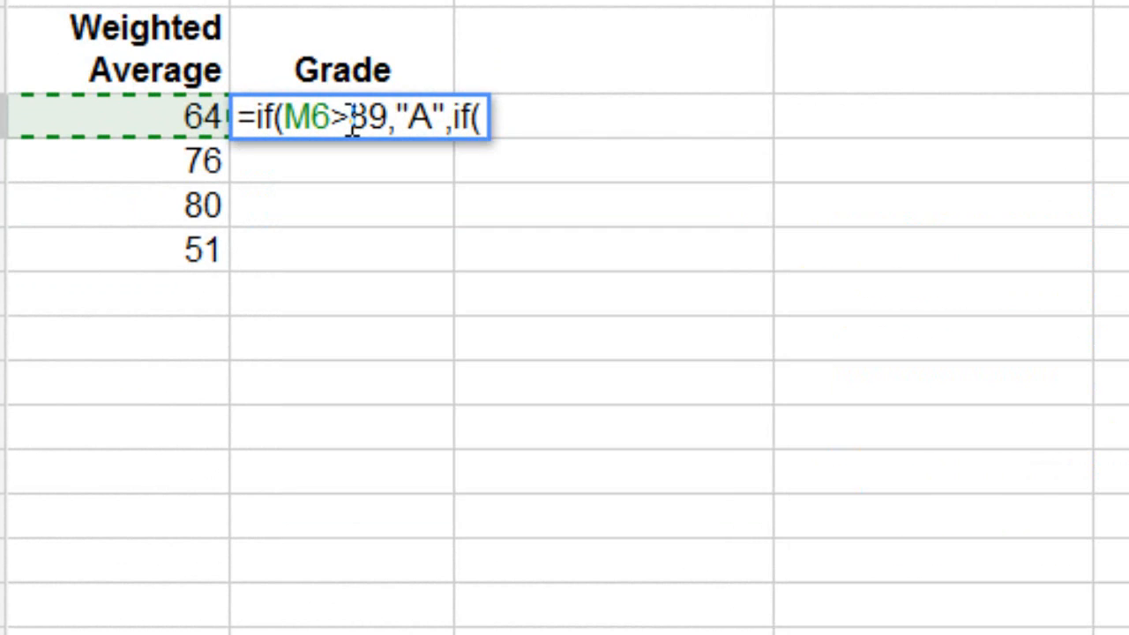
{"action": "type", "text": "M^"}
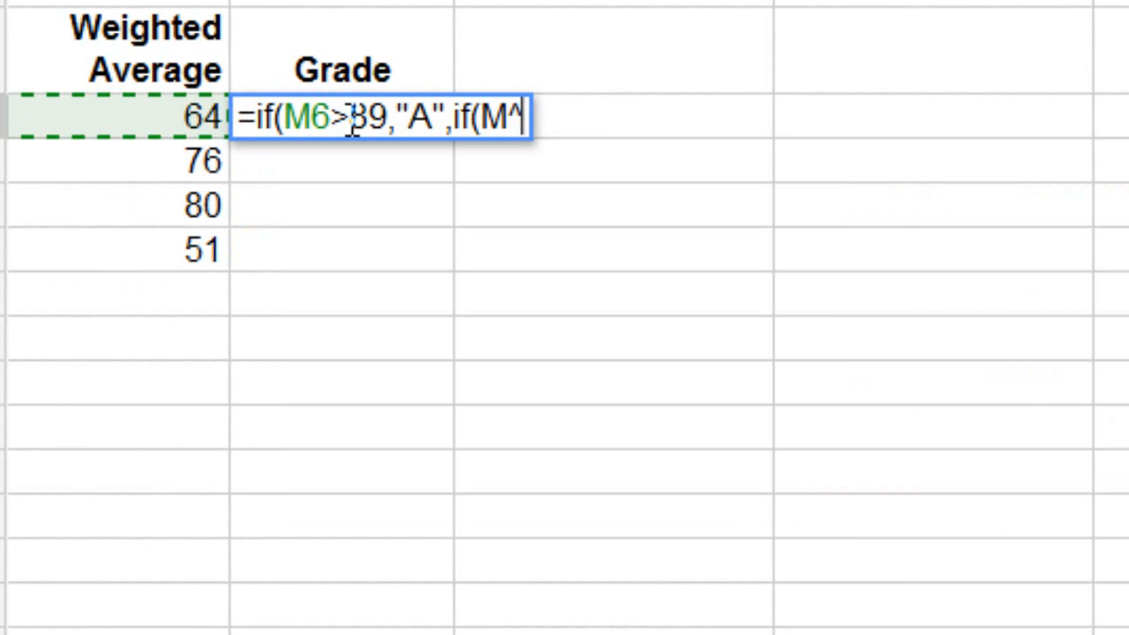
{"action": "key", "text": "BackSpace"}
{"action": "type", "text": "6"}
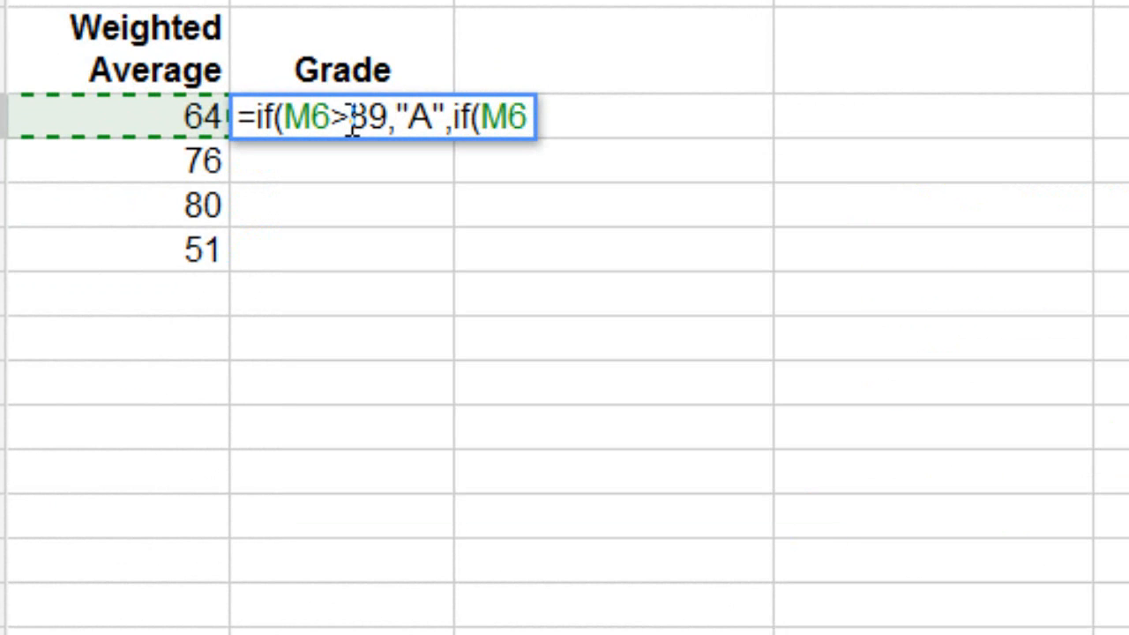
{"action": "type", "text": ">79"}
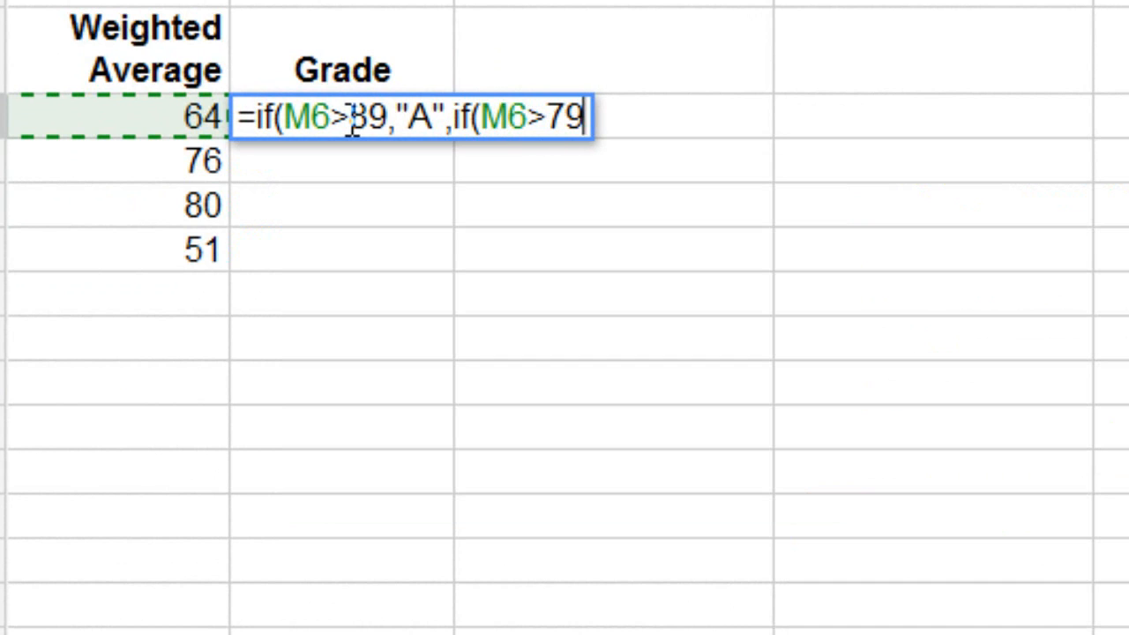
{"action": "type", "text": ","}
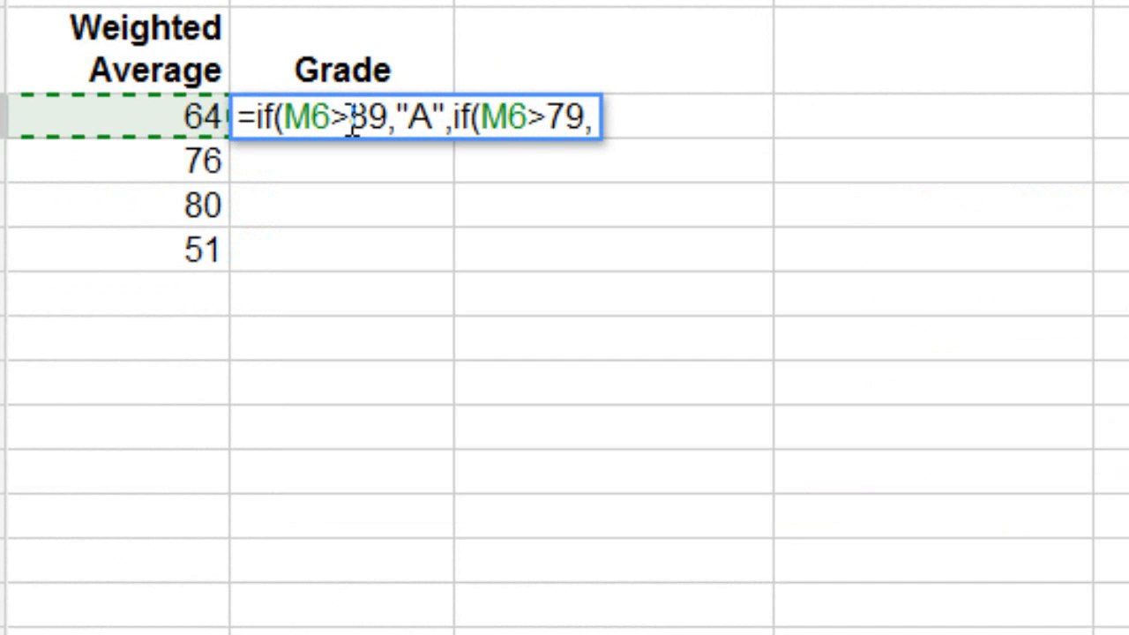
{"action": "type", "text": "\"B"}
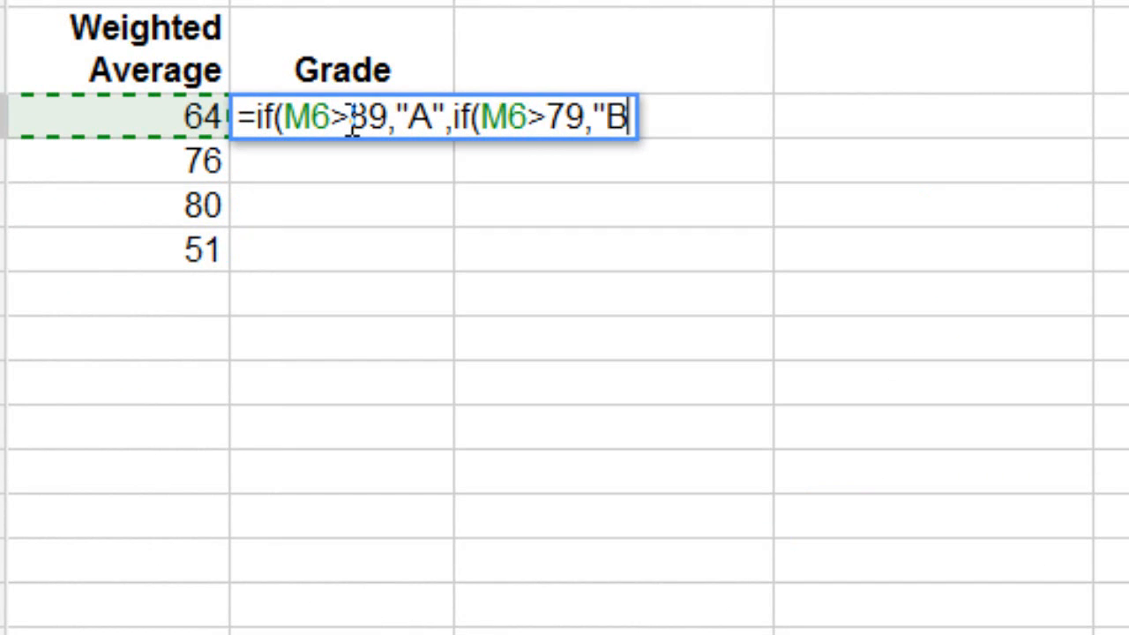
{"action": "type", "text": "\","}
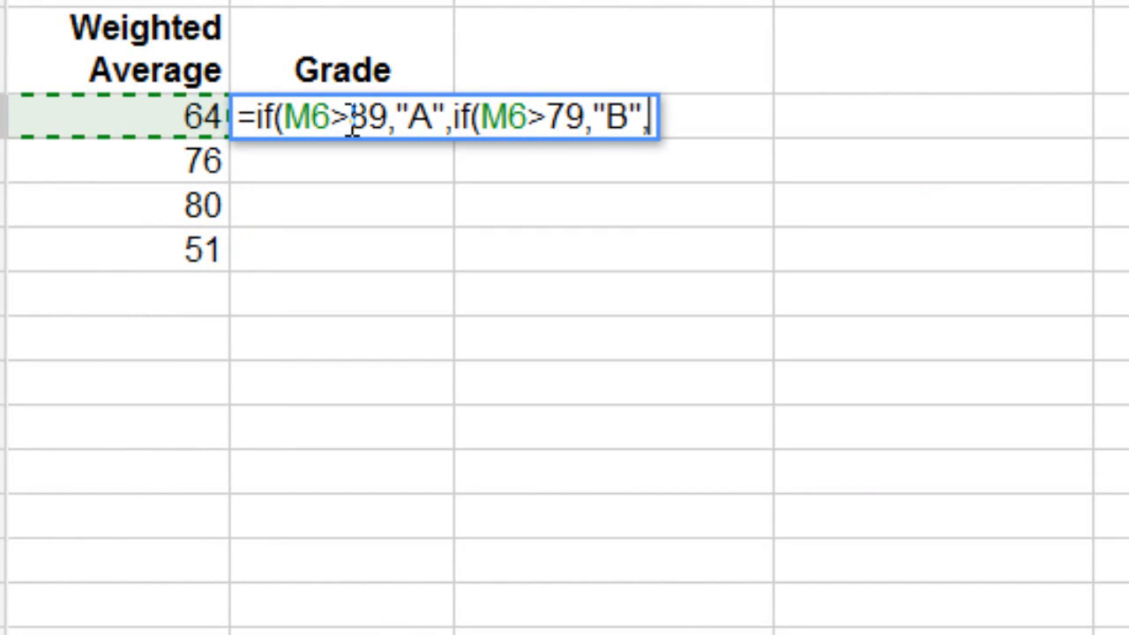
{"action": "type", "text": "if"}
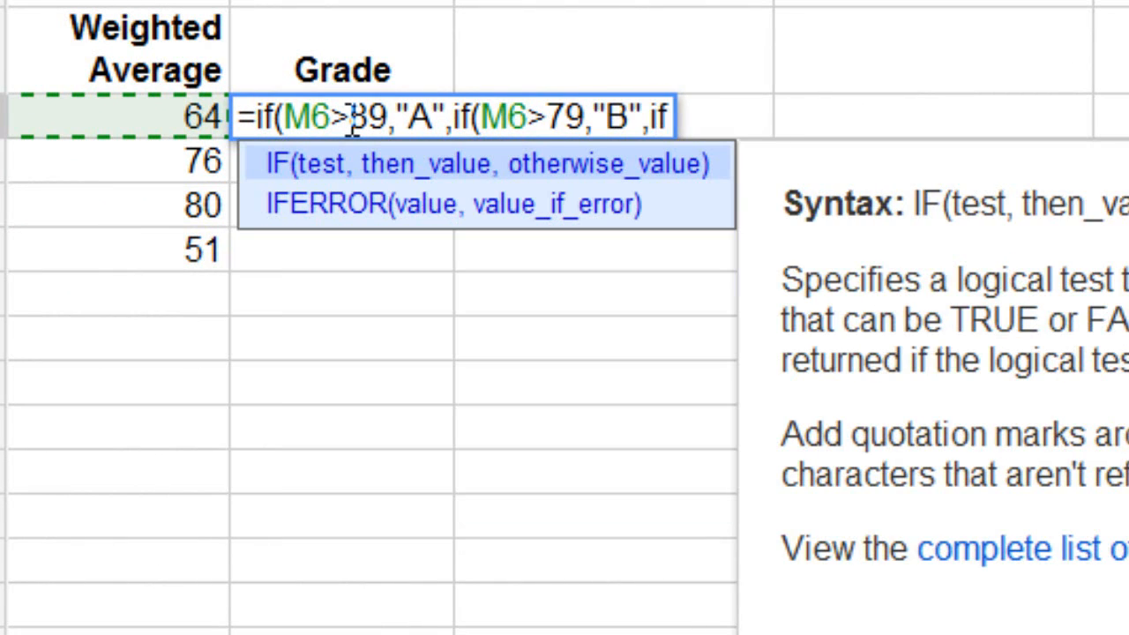
{"action": "type", "text": "(M6>"}
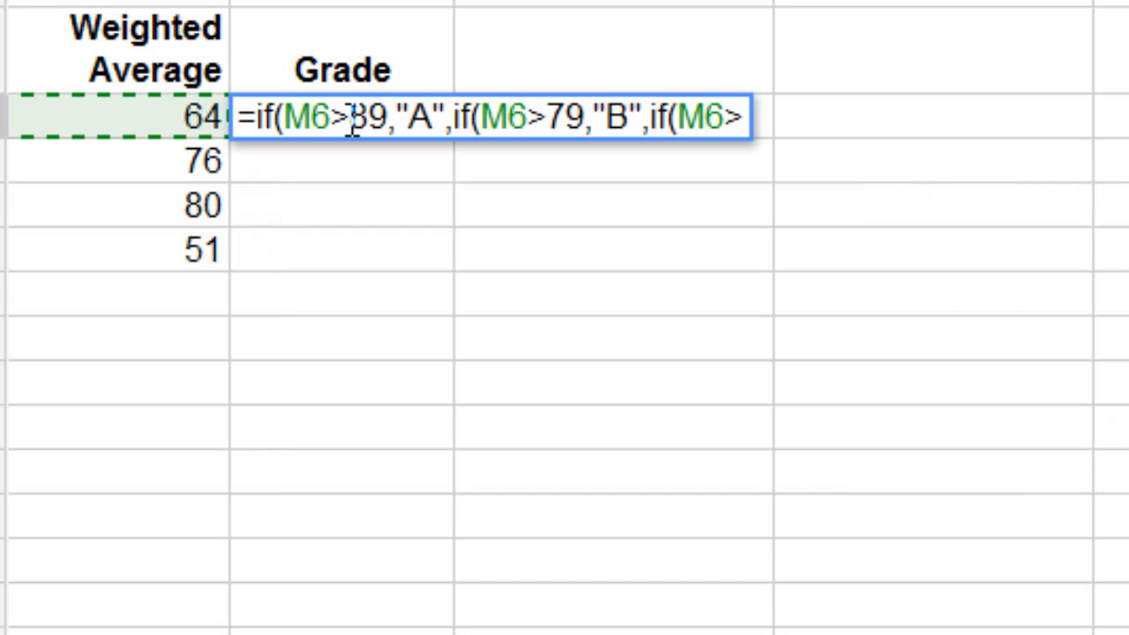
{"action": "type", "text": "69"}
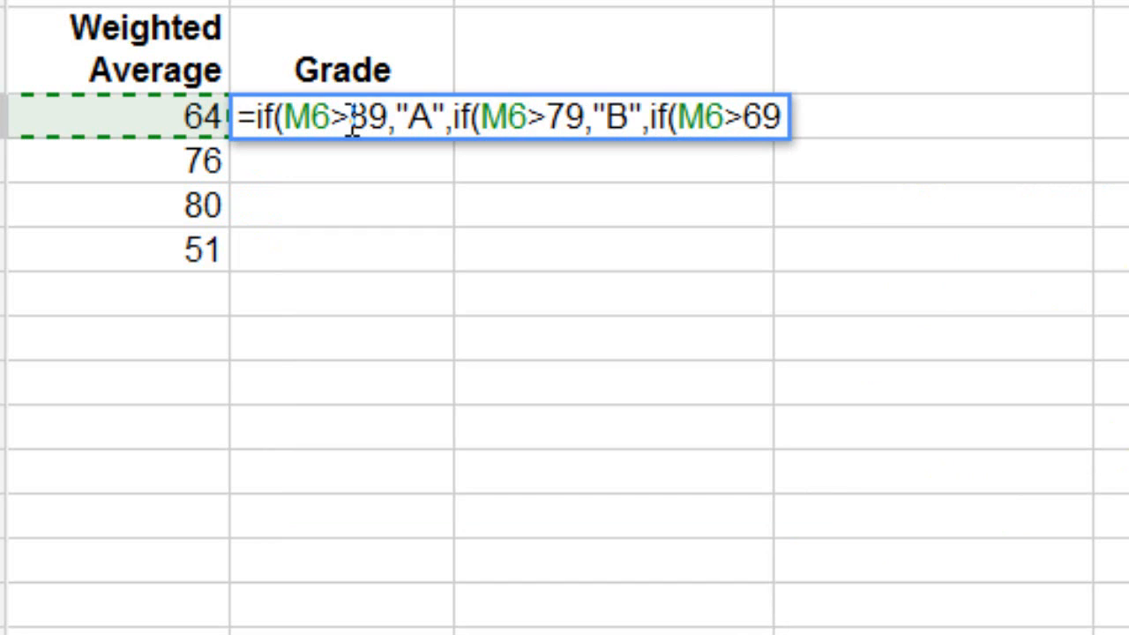
{"action": "type", "text": ","}
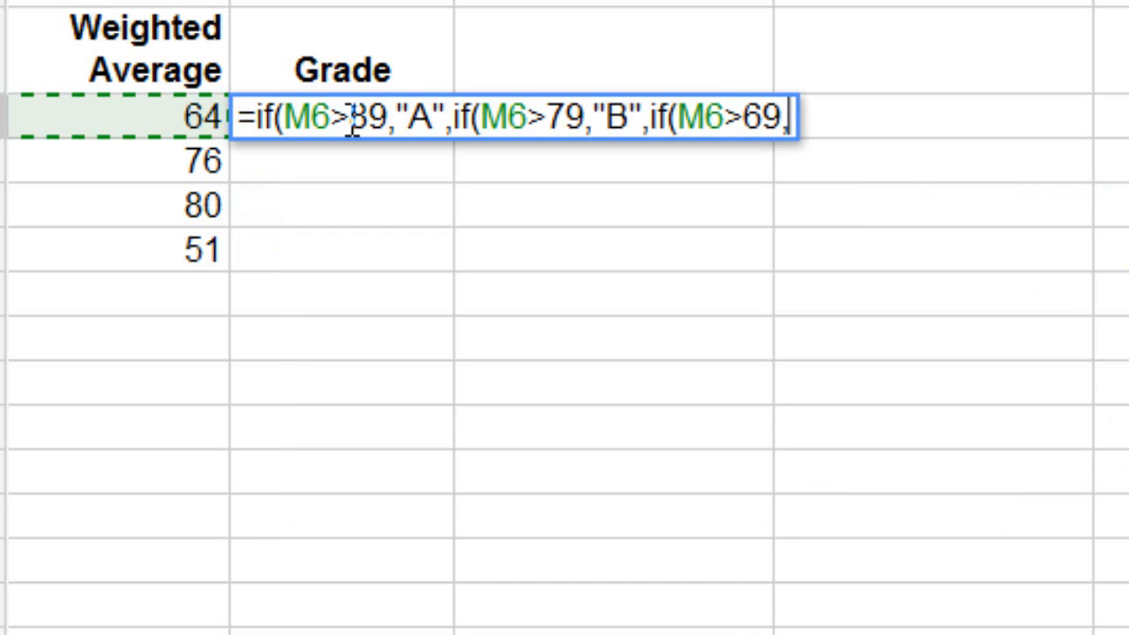
{"action": "type", "text": "\"C"}
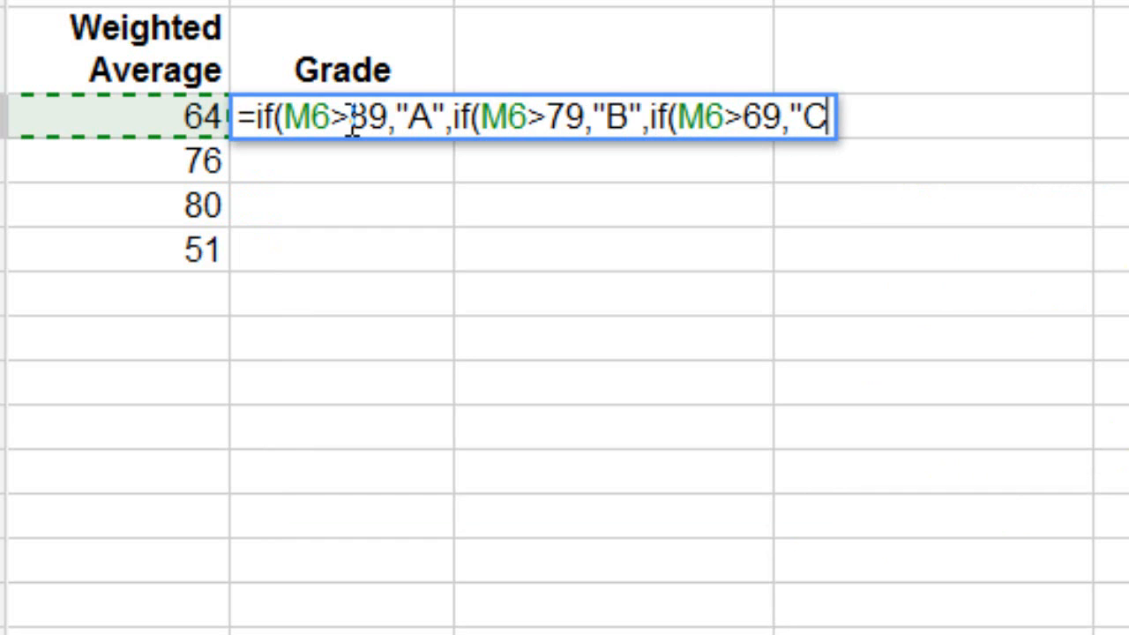
{"action": "type", "text": "\""}
- Finish the formula with M6>59 giving "D", else "F", closing all brackets to show D
{"action": "type", "text": ","}
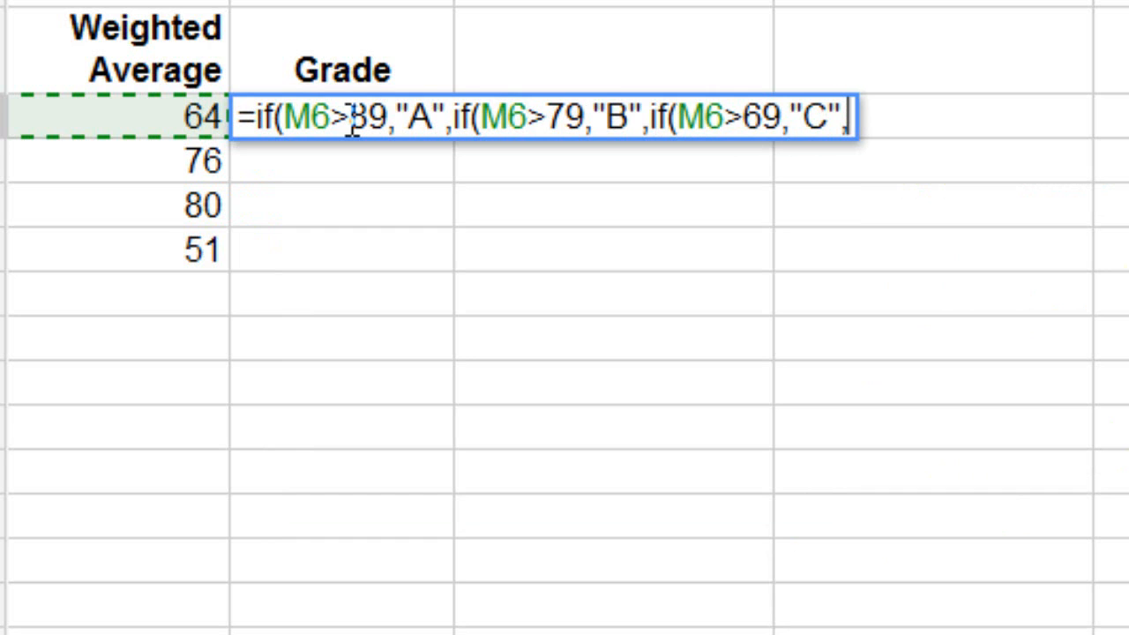
{"action": "type", "text": "if"}
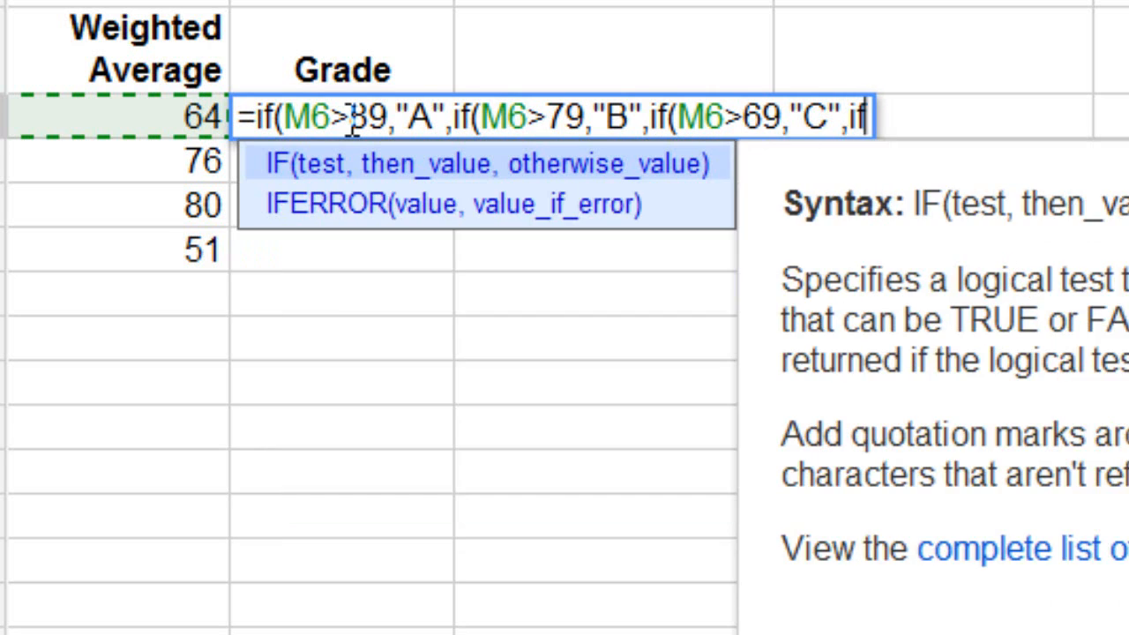
{"action": "type", "text": "("}
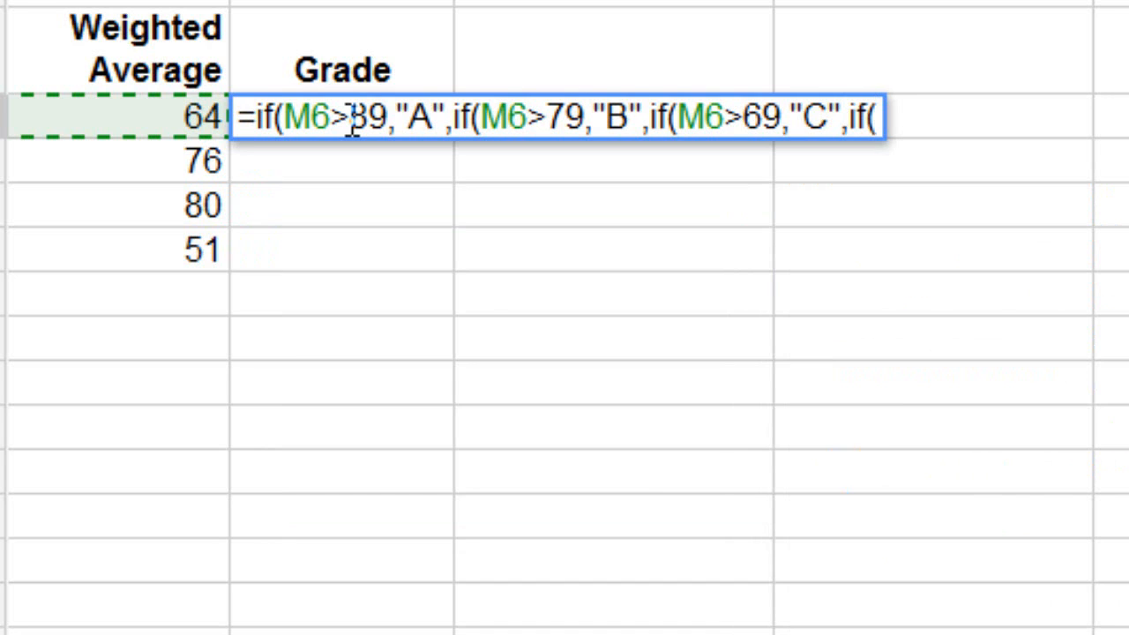
{"action": "type", "text": "M6>"}
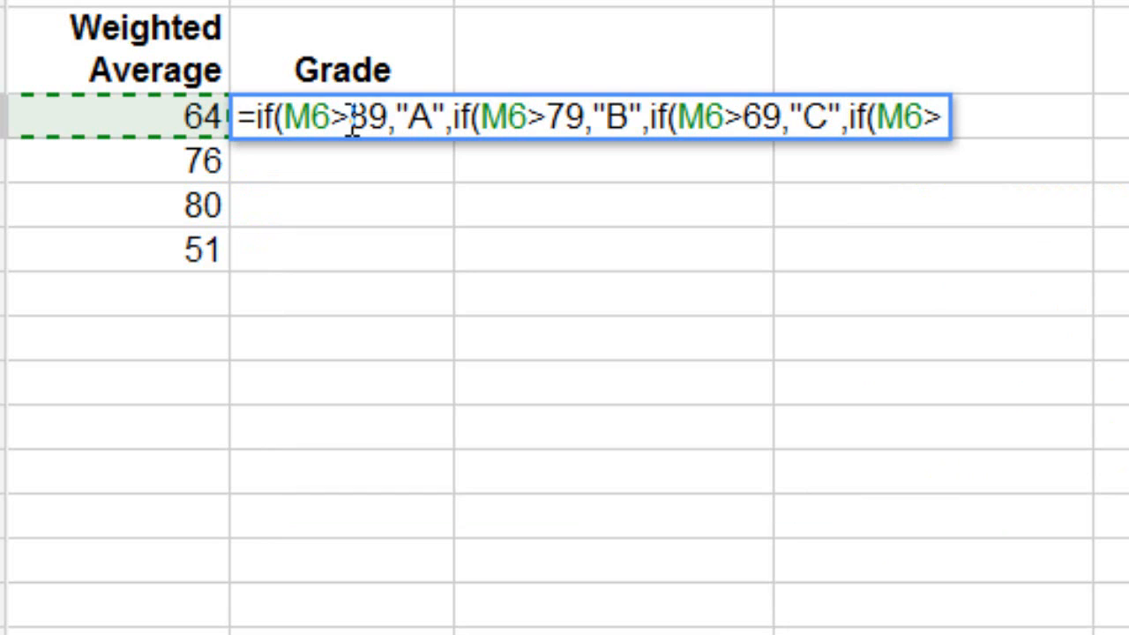
{"action": "type", "text": "59"}
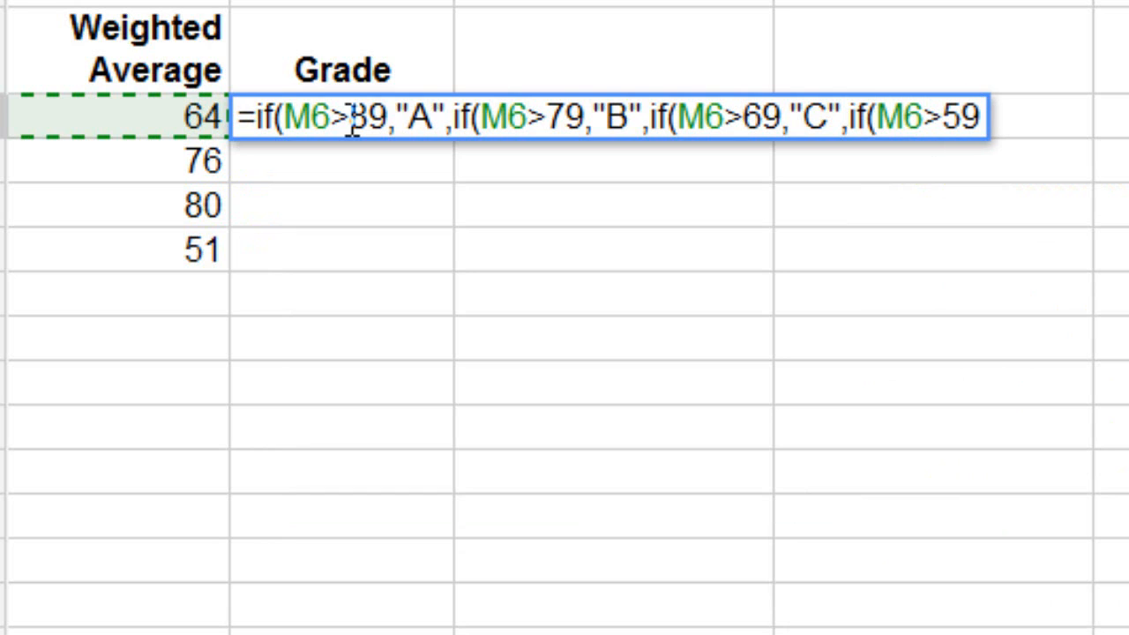
{"action": "type", "text": ","}
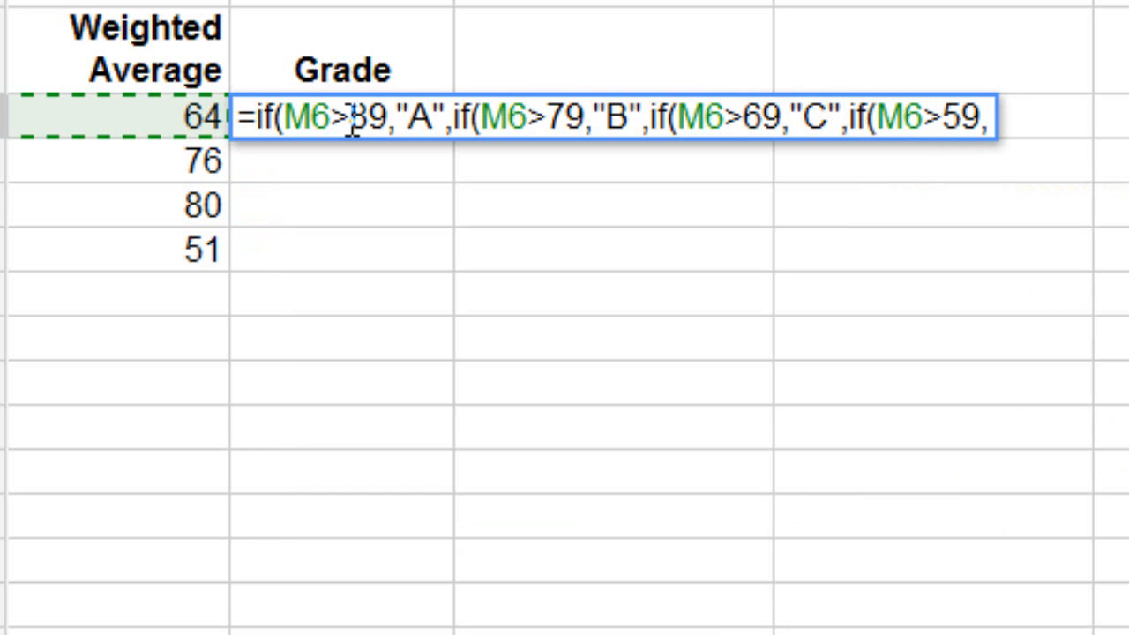
{"action": "type", "text": "\""}
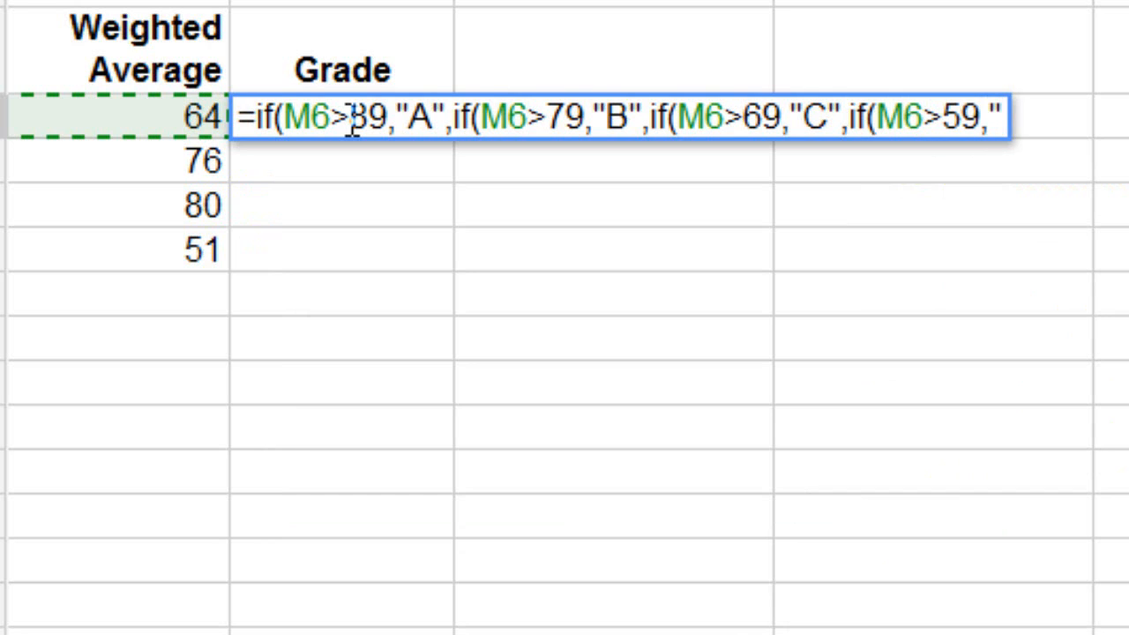
{"action": "type", "text": "D\""}
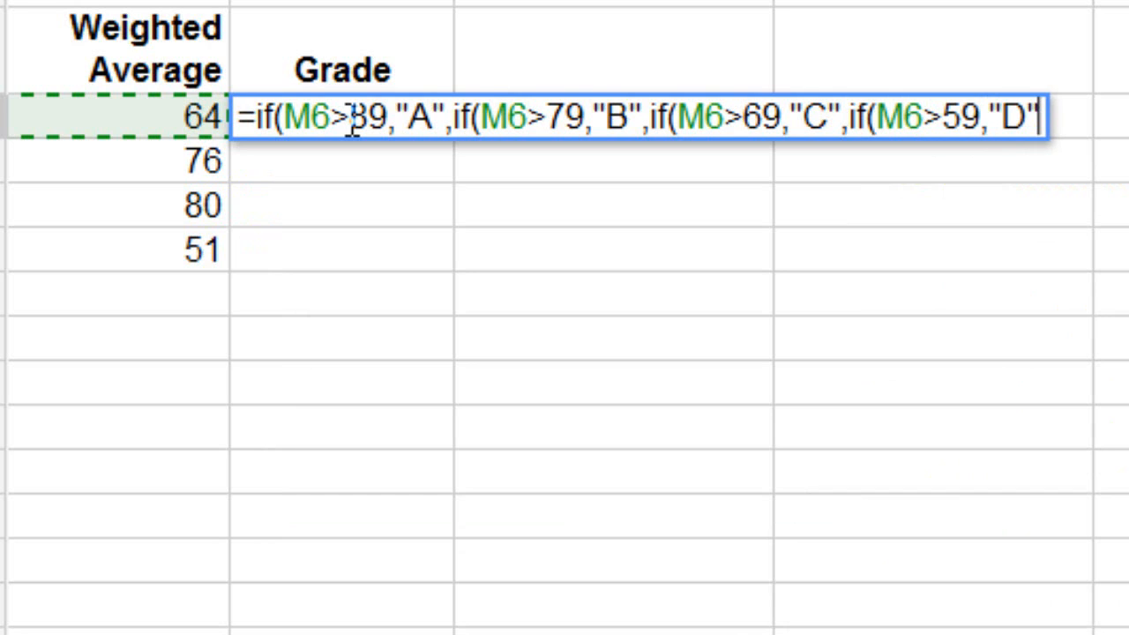
{"action": "type", "text": ","}
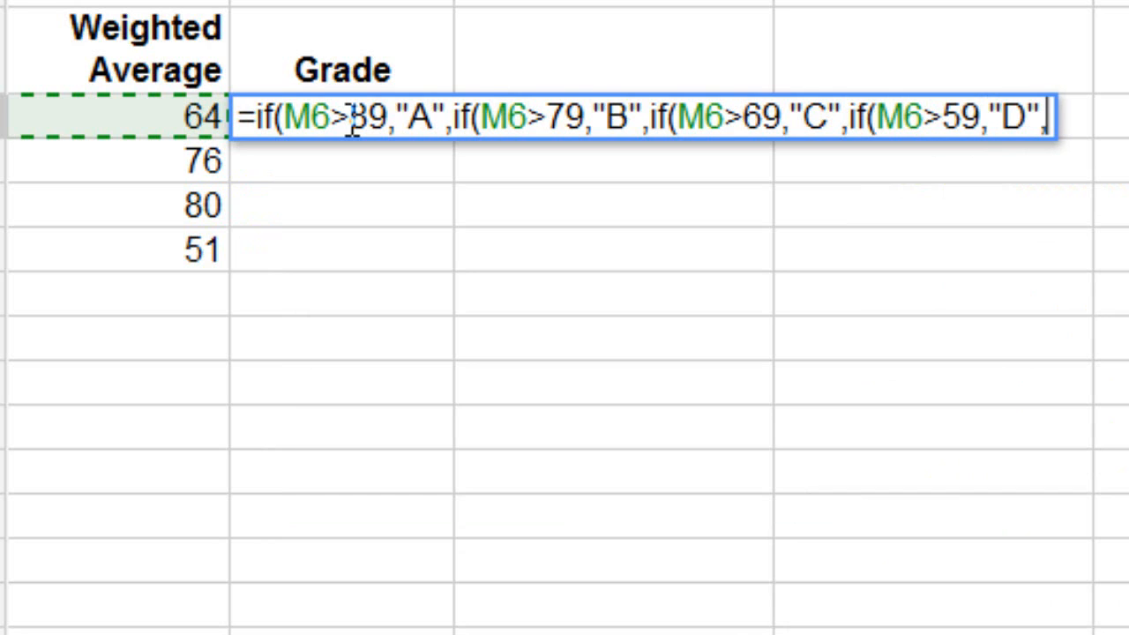
{"action": "type", "text": "\""}
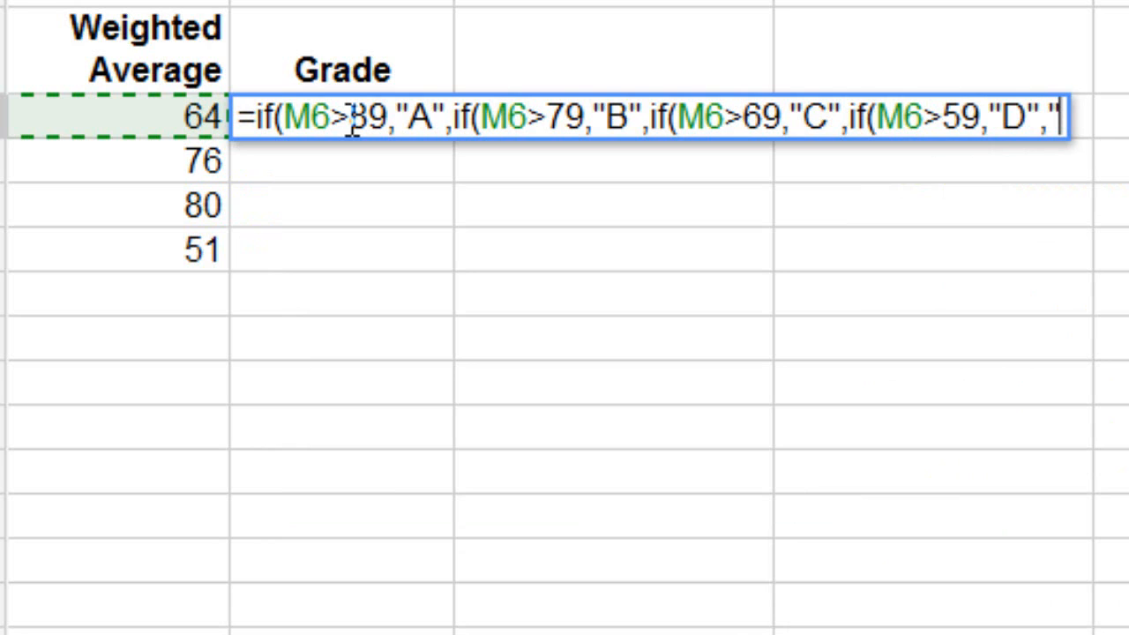
{"action": "type", "text": "F\""}
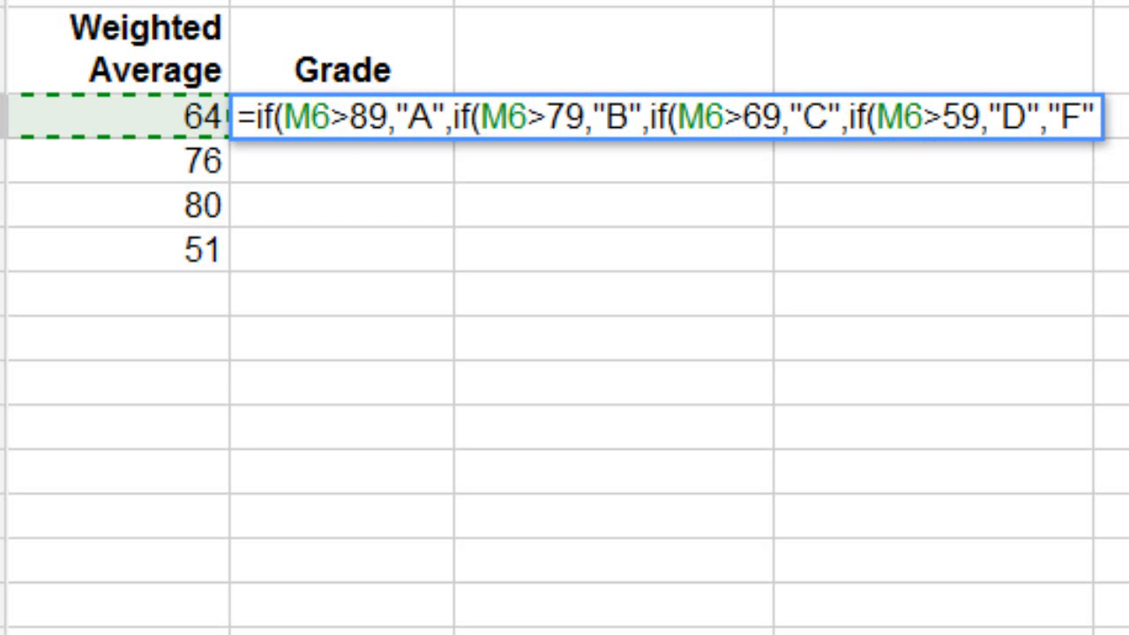
{"action": "type", "text": ")))"}
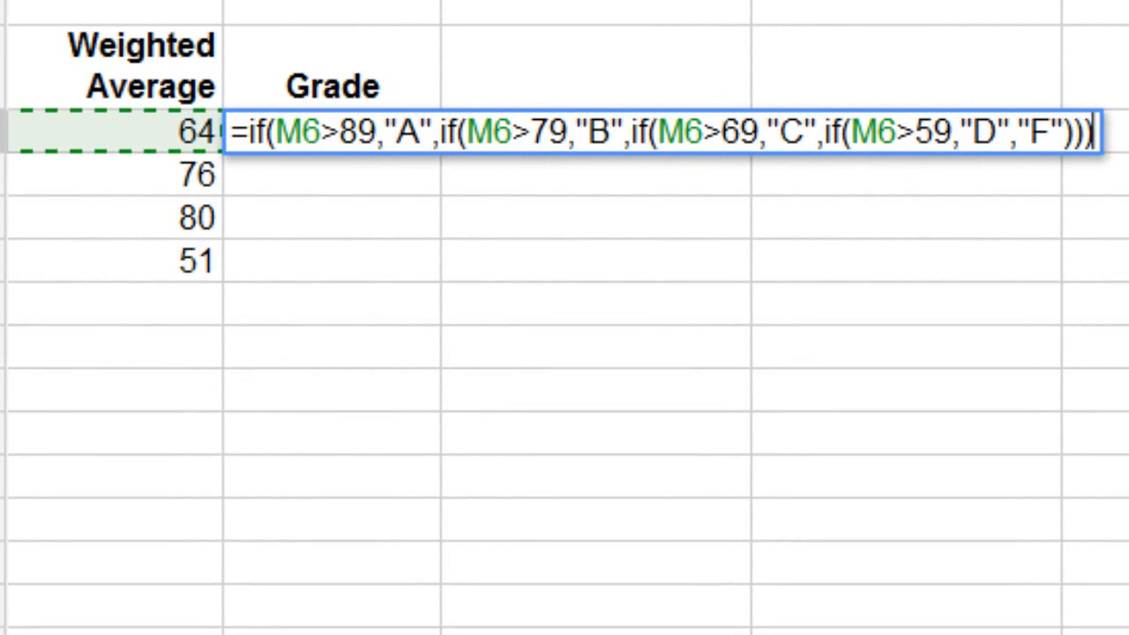
{"action": "type", "text": ")"}
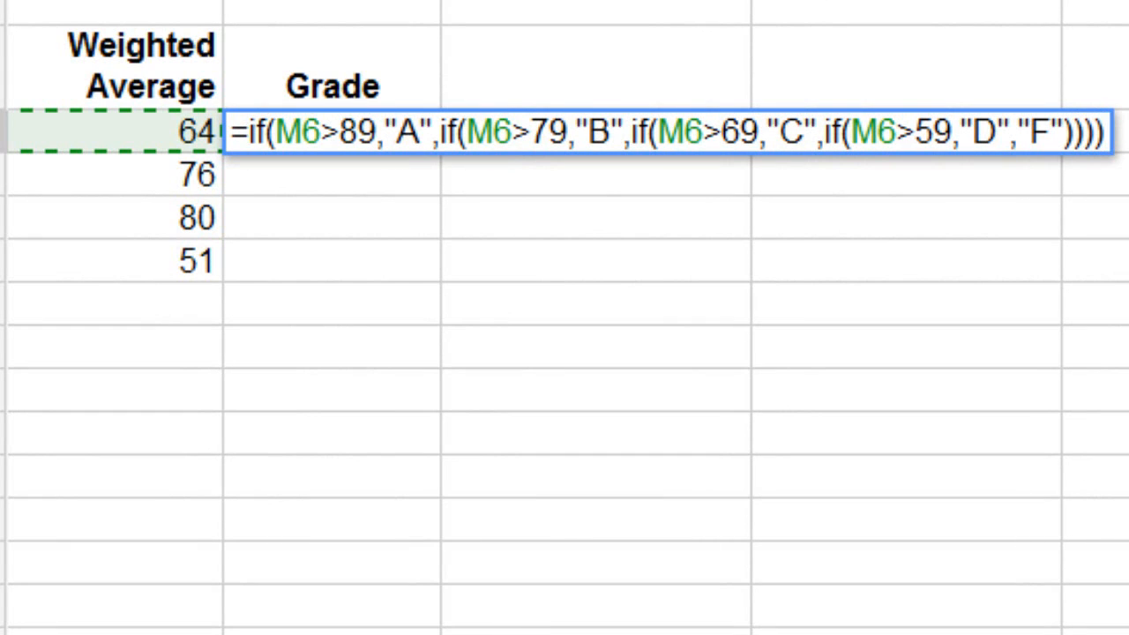
{"action": "key", "text": "Return"}
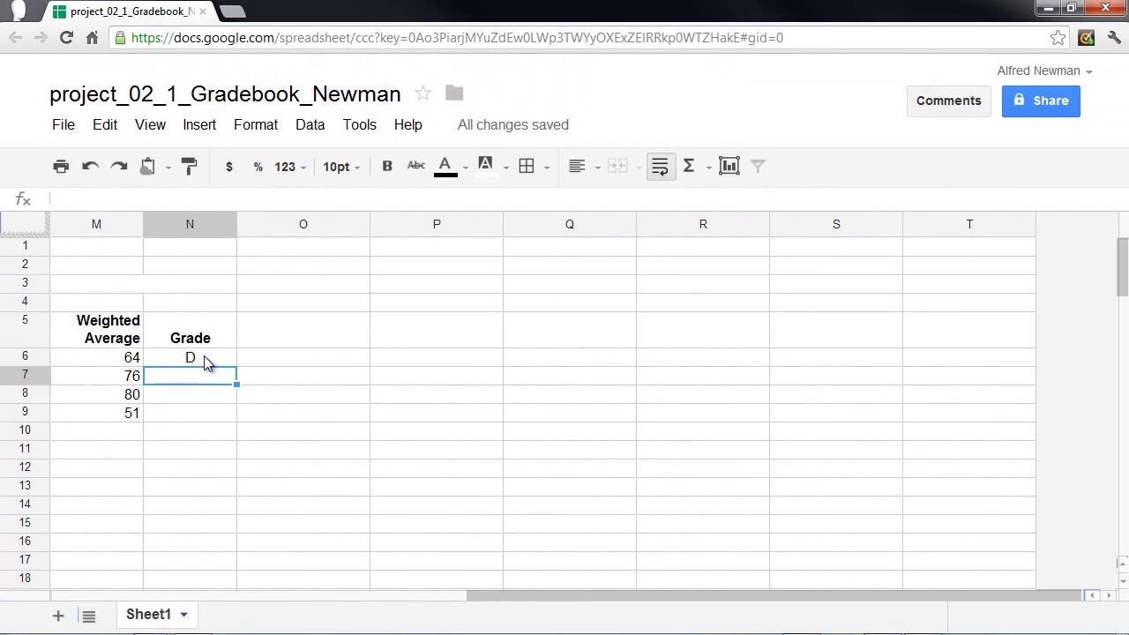
- Copy the N6 grade formula down to N9, giving C, B and F
{"action": "left_click", "coordinate": [368, 141]}
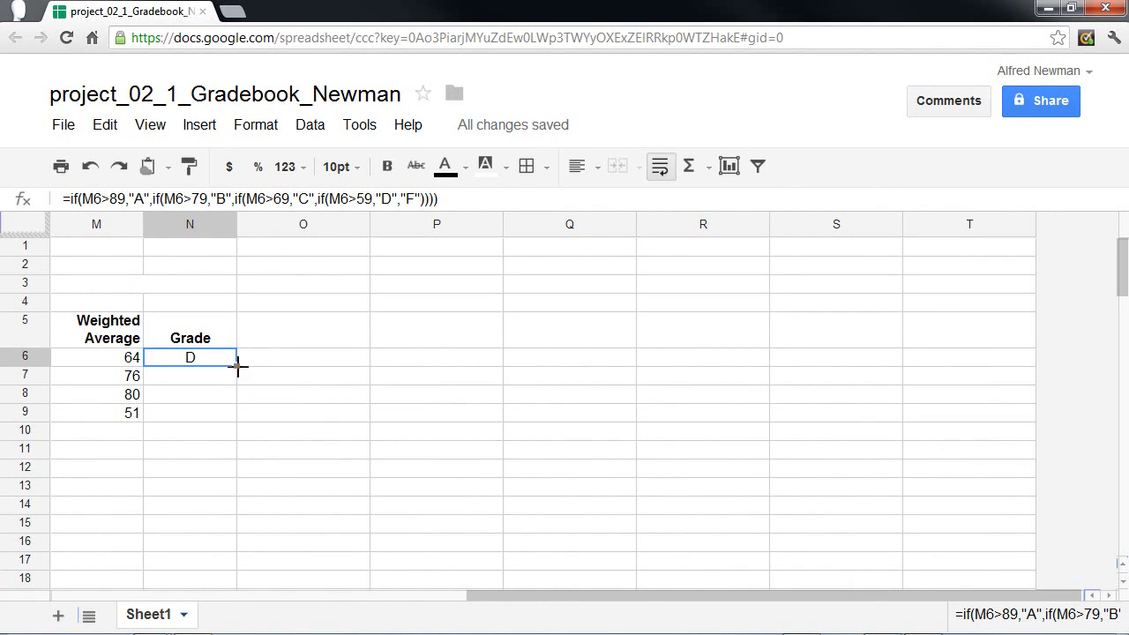
{"action": "left_click_drag", "start_coordinate": [236, 365], "coordinate": [237, 411]}
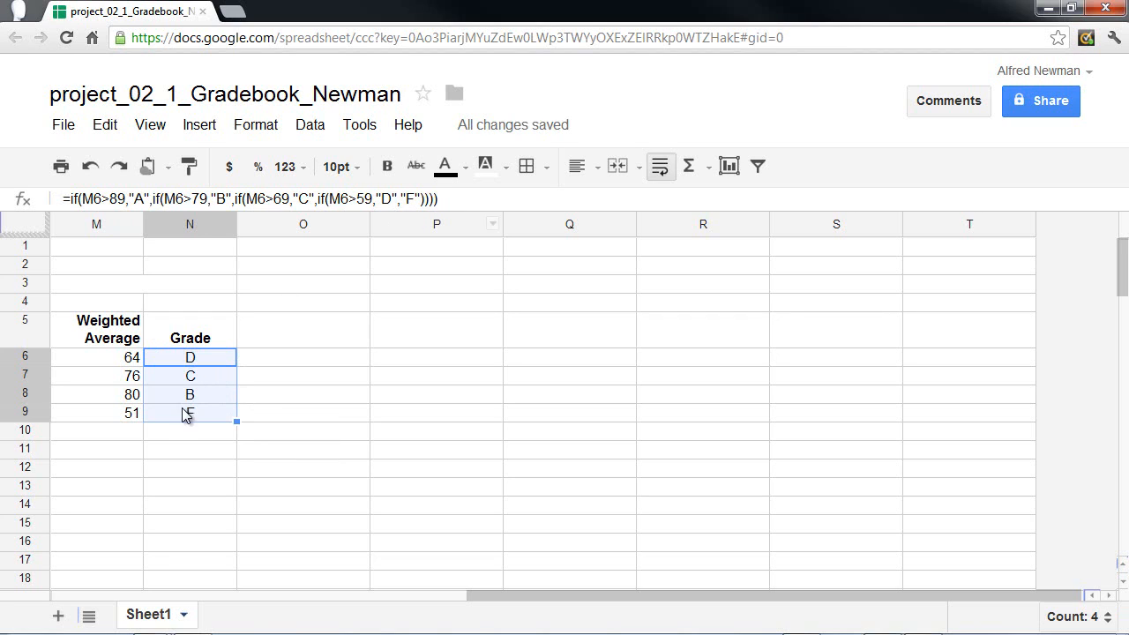
{"action": "left_click", "coordinate": [193, 379]}
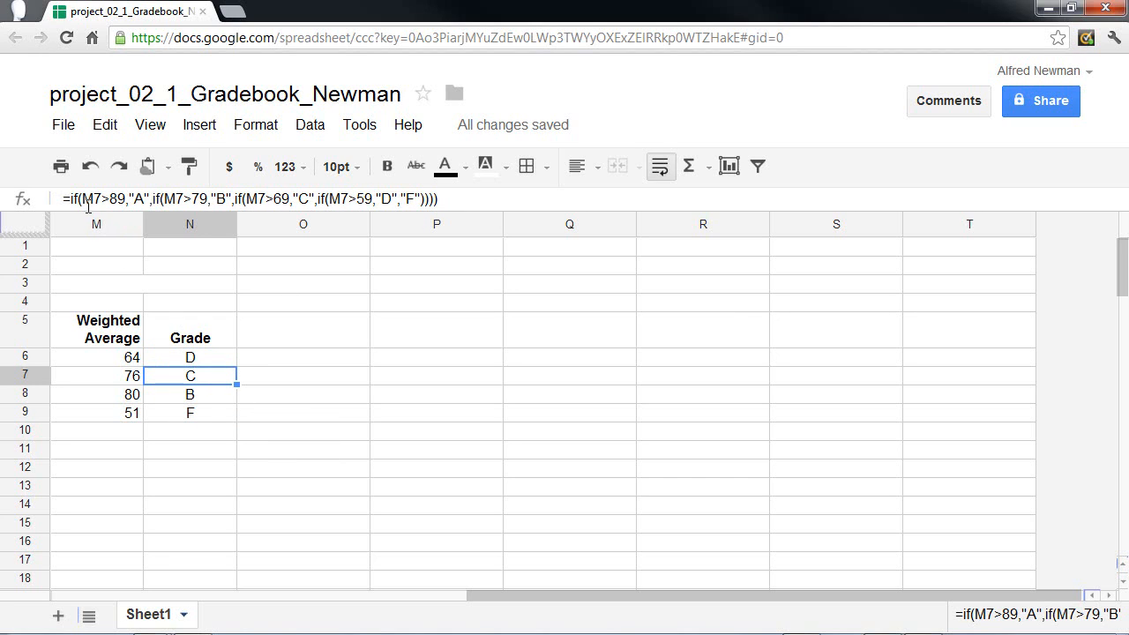
{"action": "left_click", "coordinate": [194, 398]}
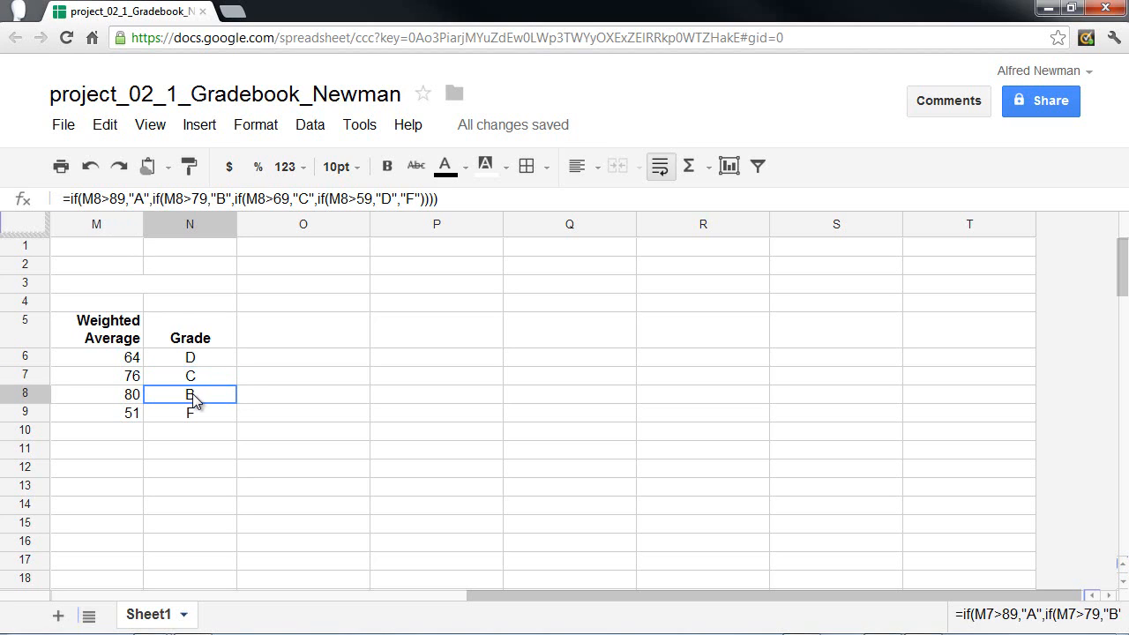
{"action": "left_click", "coordinate": [194, 415]}
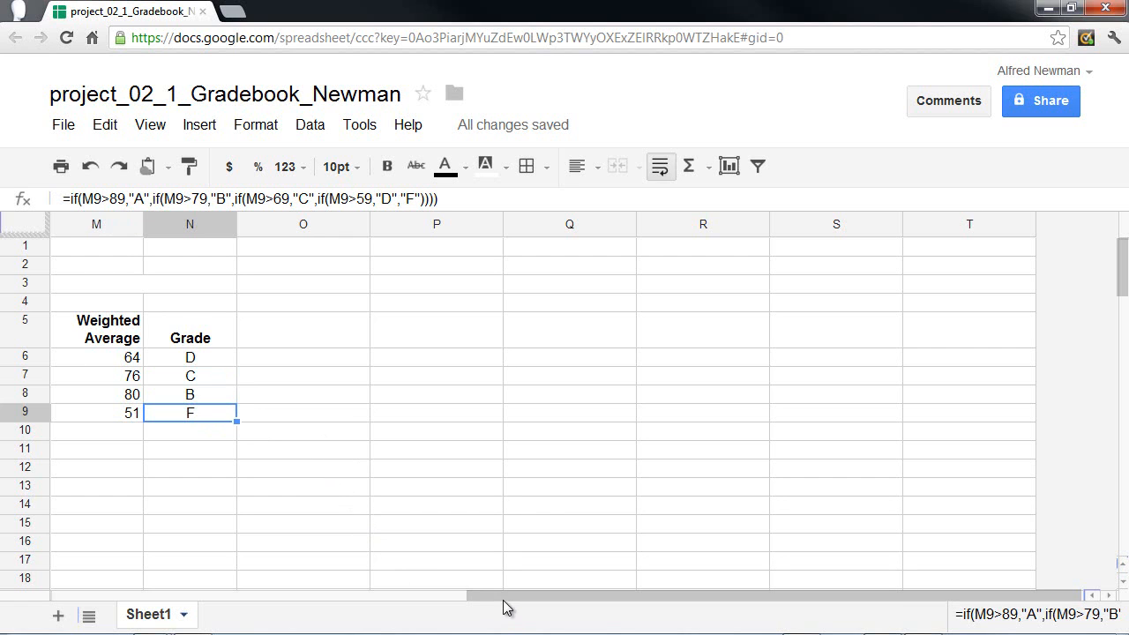
{"action": "left_click_drag", "start_coordinate": [502, 599], "coordinate": [123, 626]}
{"action": "left_click", "coordinate": [1027, 365]}
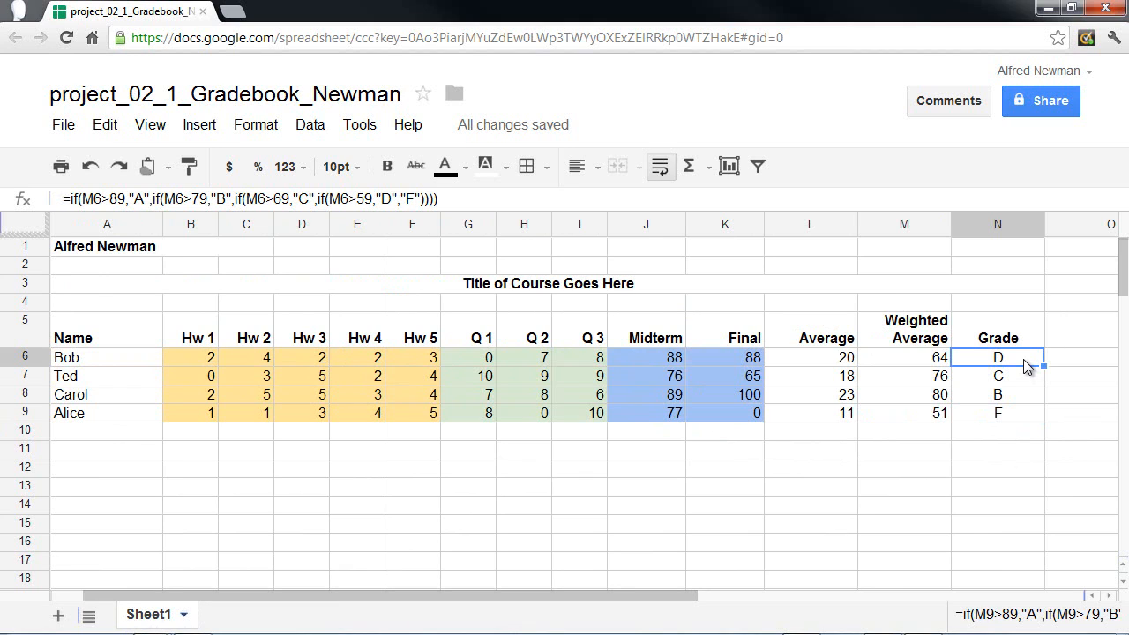
{"action": "left_click_drag", "start_coordinate": [1010, 387], "coordinate": [1005, 413]}
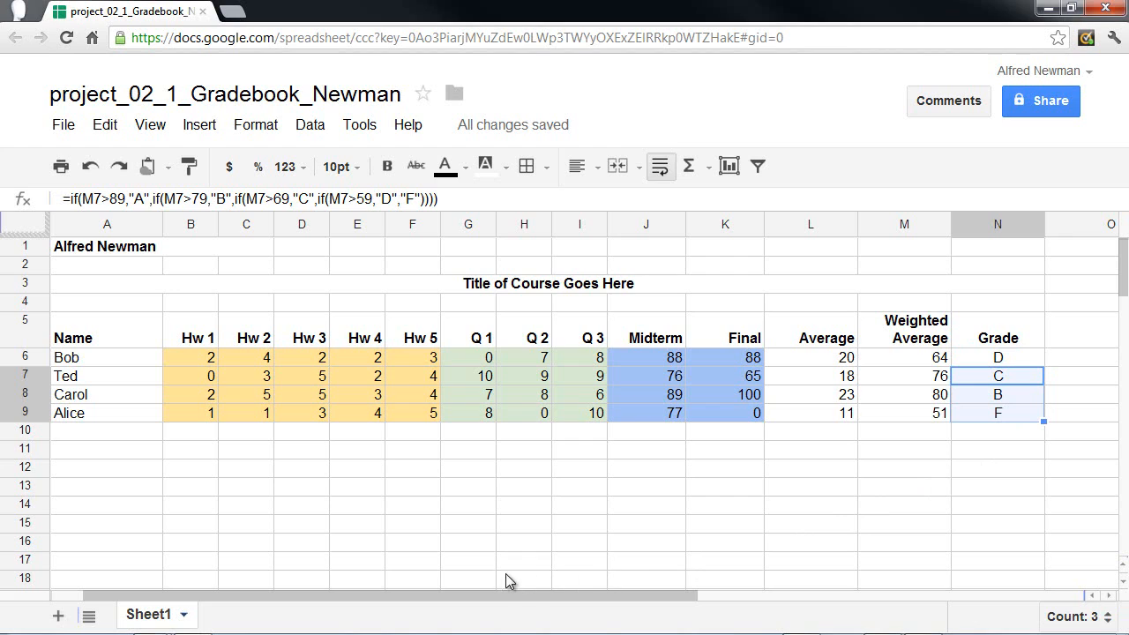